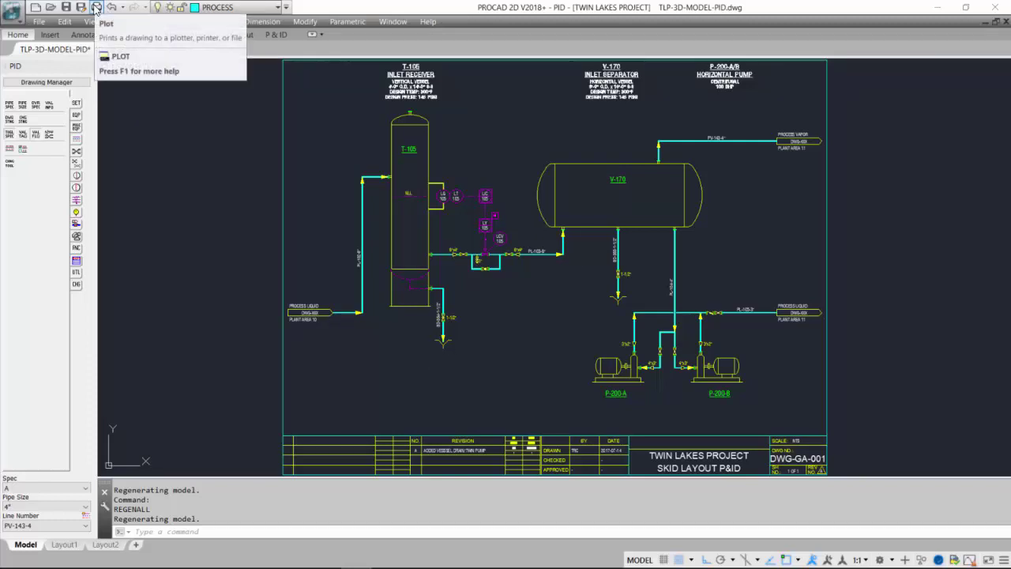
# In the Plot dialog, select the Brother HL-3140CW series Printer and keep Letter paper
pyautogui.click(96, 7)
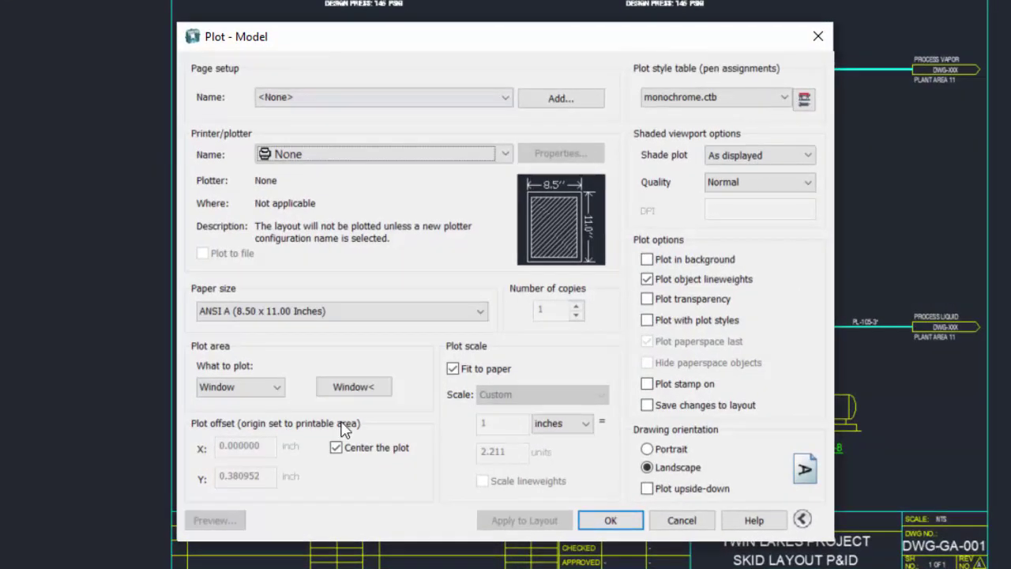
pyautogui.click(802, 519)
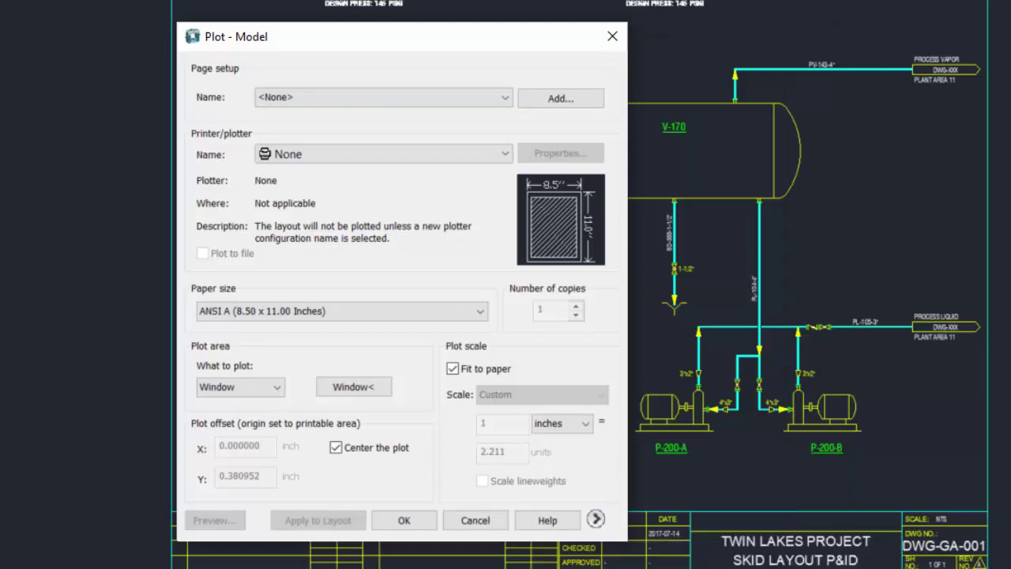
pyautogui.click(595, 518)
pyautogui.click(800, 520)
pyautogui.click(596, 519)
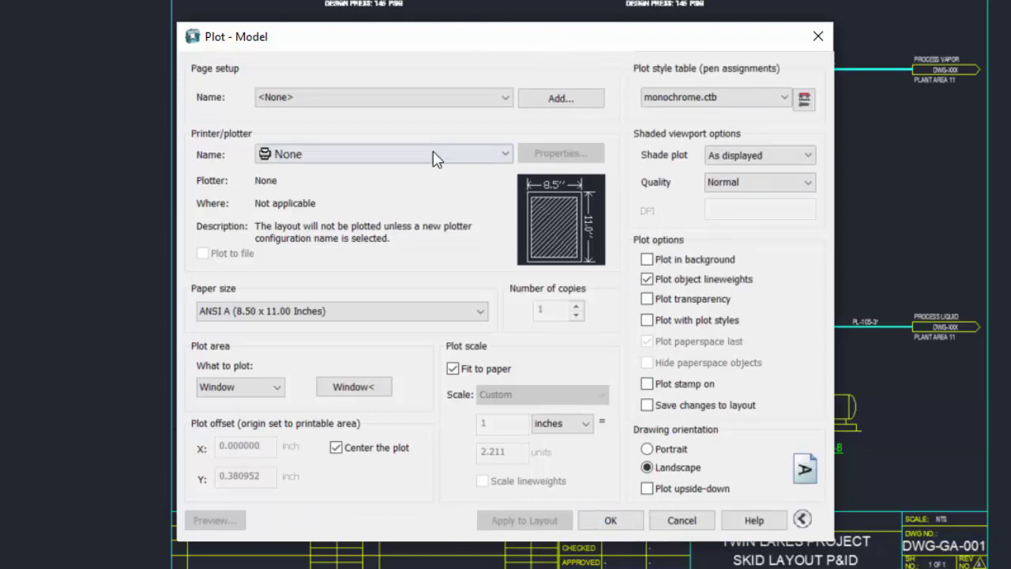
pyautogui.hotkey('alt', 'Down')
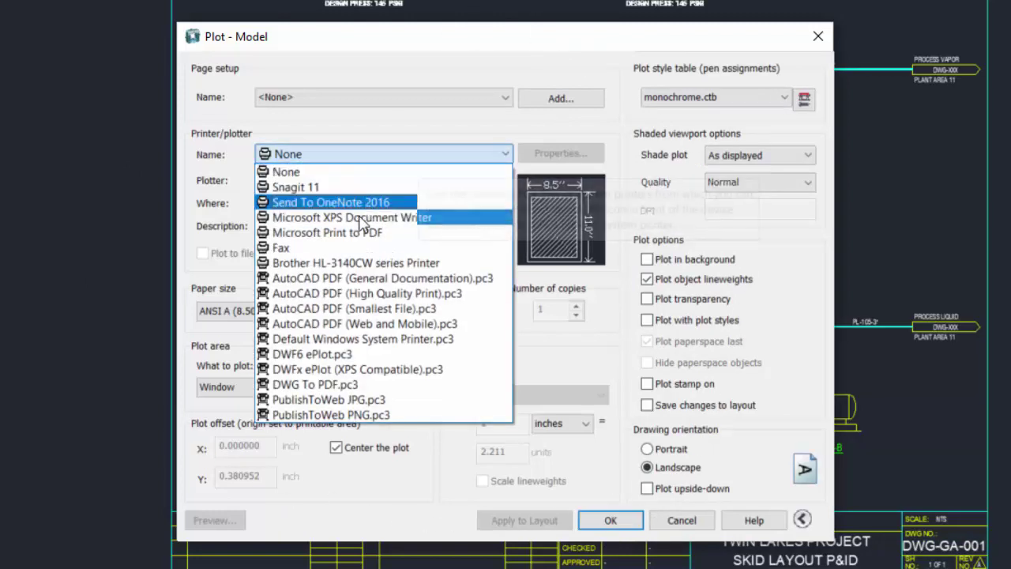
pyautogui.click(338, 263)
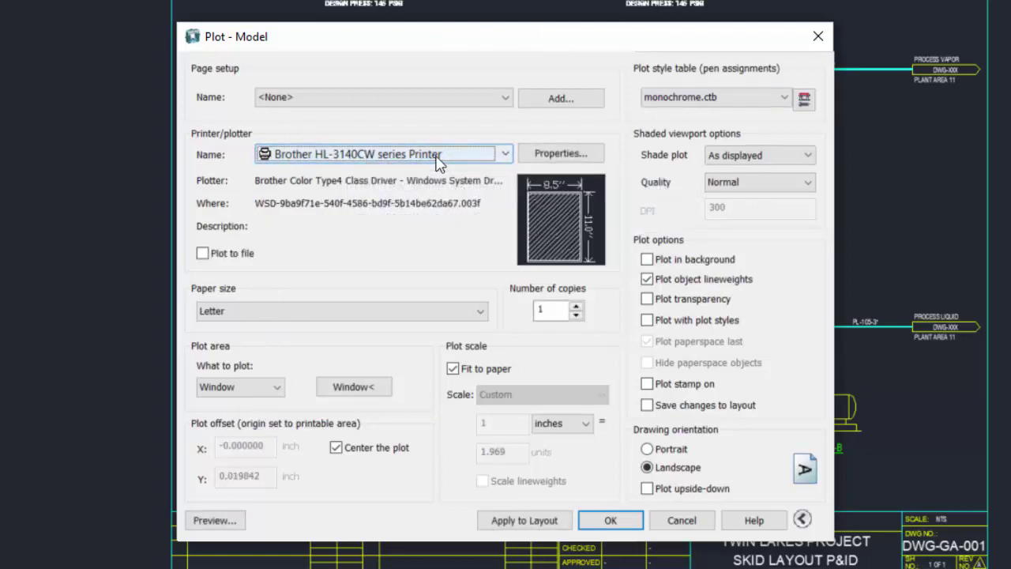
pyautogui.hotkey('alt', 'z')
pyautogui.hotkey('alt', 'Down')
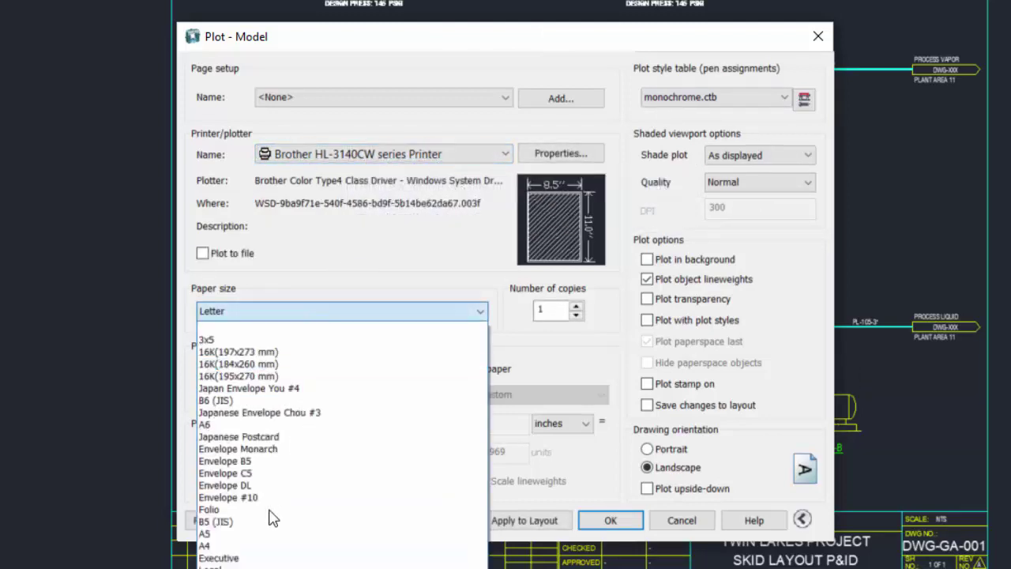
pyautogui.click(274, 312)
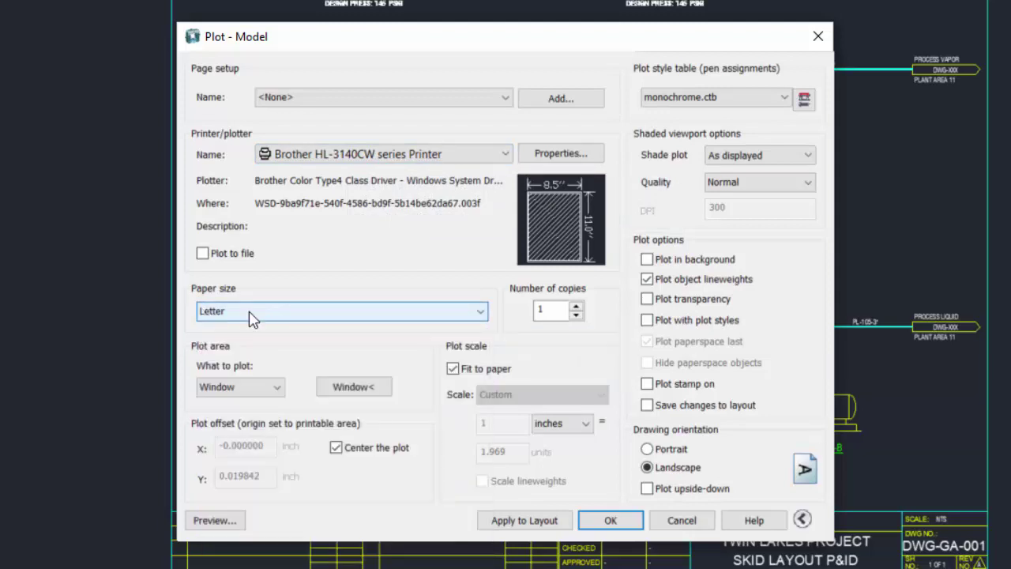
# Set What to plot to Window, picking the border's lower-left and top-right corners
pyautogui.click(259, 397)
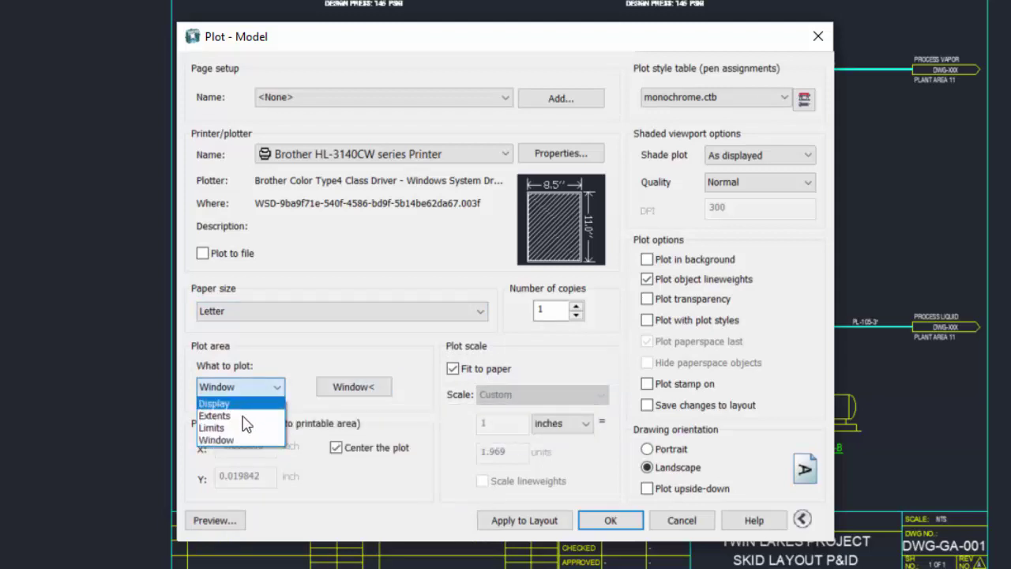
pyautogui.click(214, 415)
pyautogui.click(240, 386)
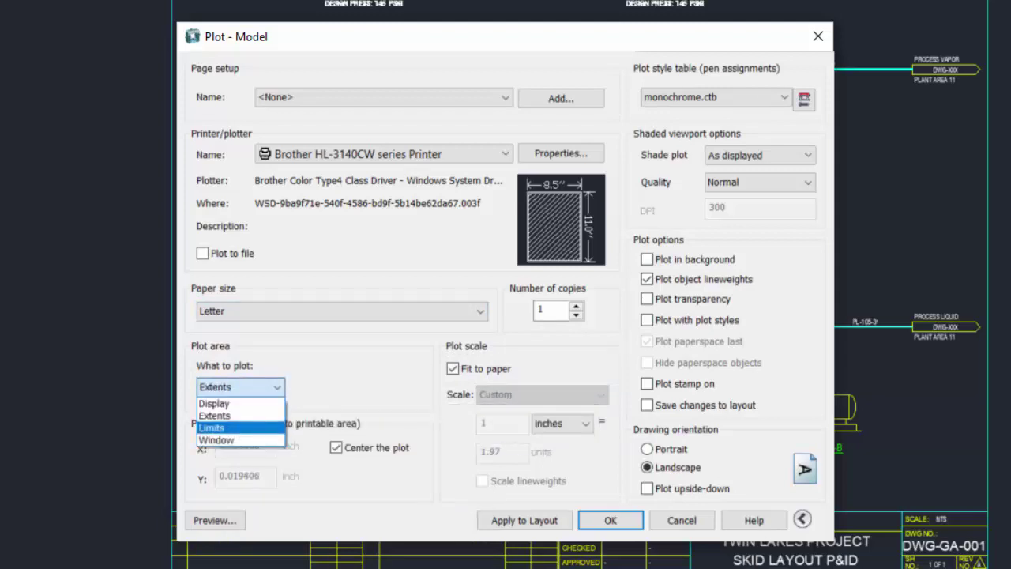
pyautogui.click(211, 427)
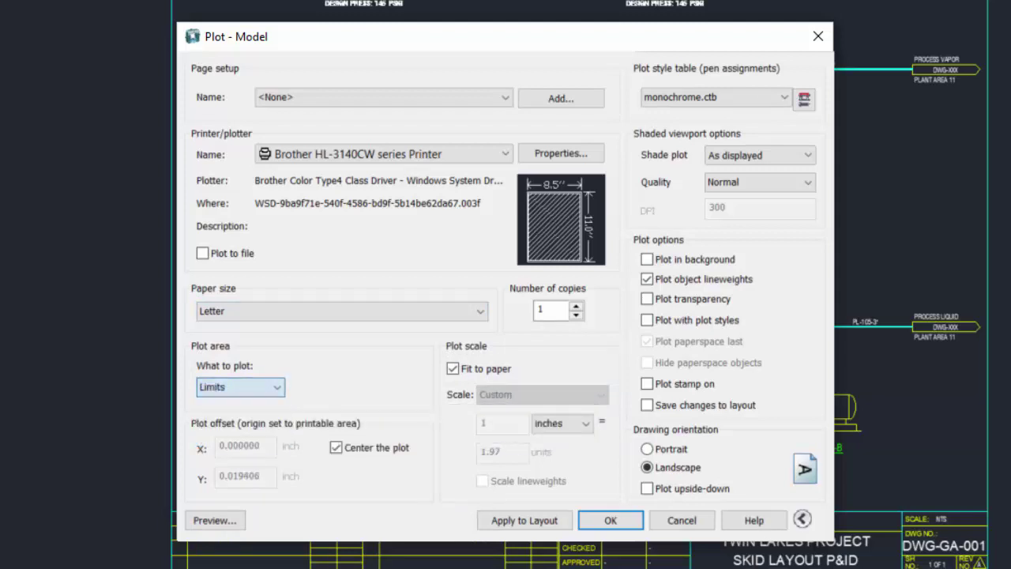
pyautogui.click(246, 390)
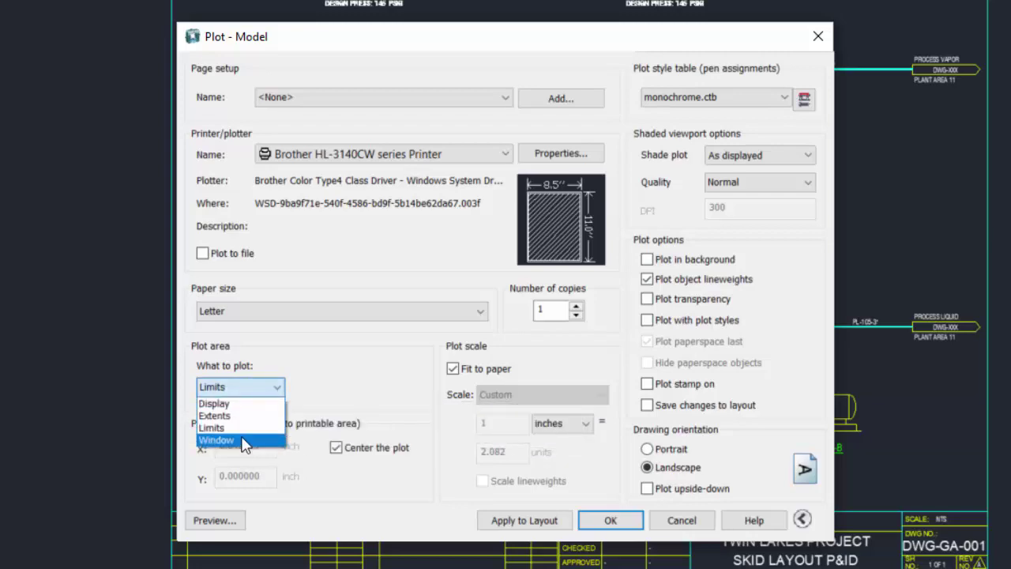
pyautogui.click(225, 439)
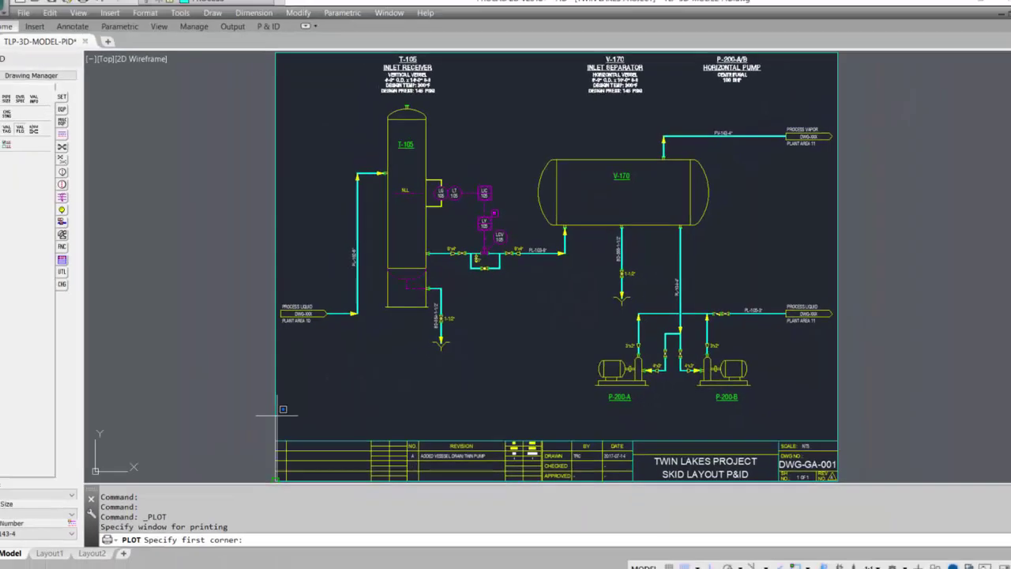
pyautogui.click(276, 480)
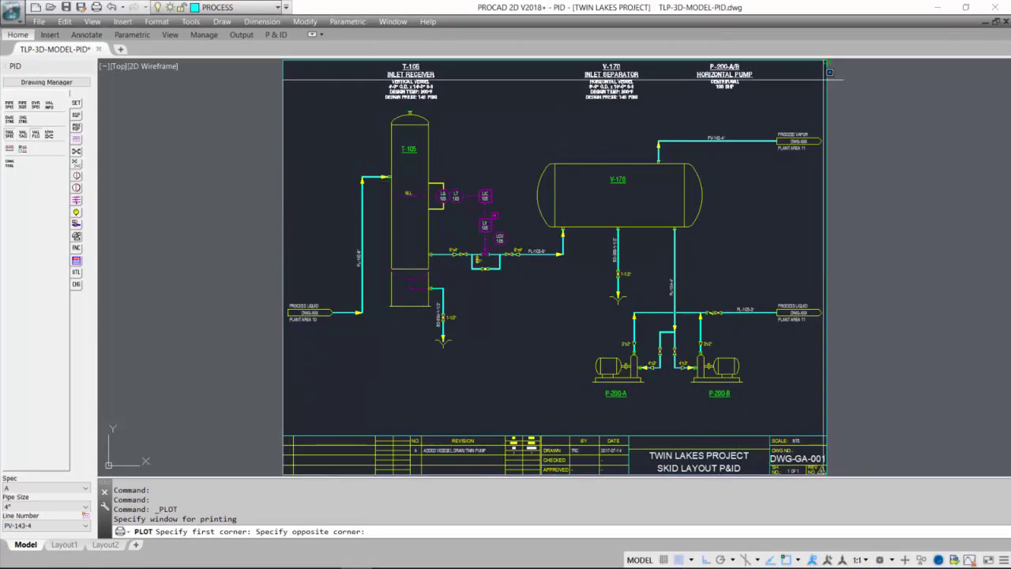
pyautogui.click(829, 73)
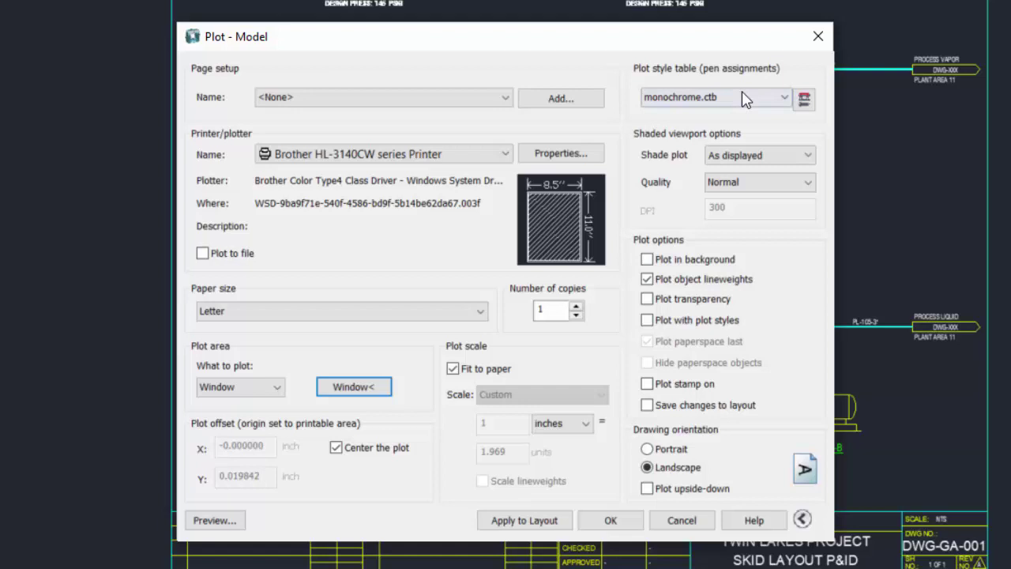
# Keep monochrome.ctb as the plot style for all layouts and apply it to the layout
pyautogui.click(745, 98)
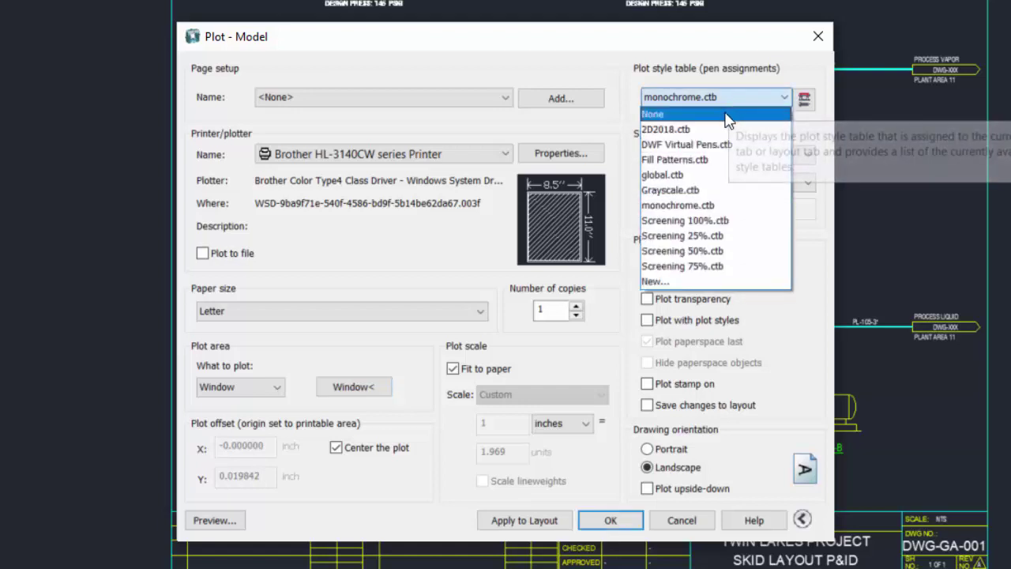
pyautogui.click(727, 119)
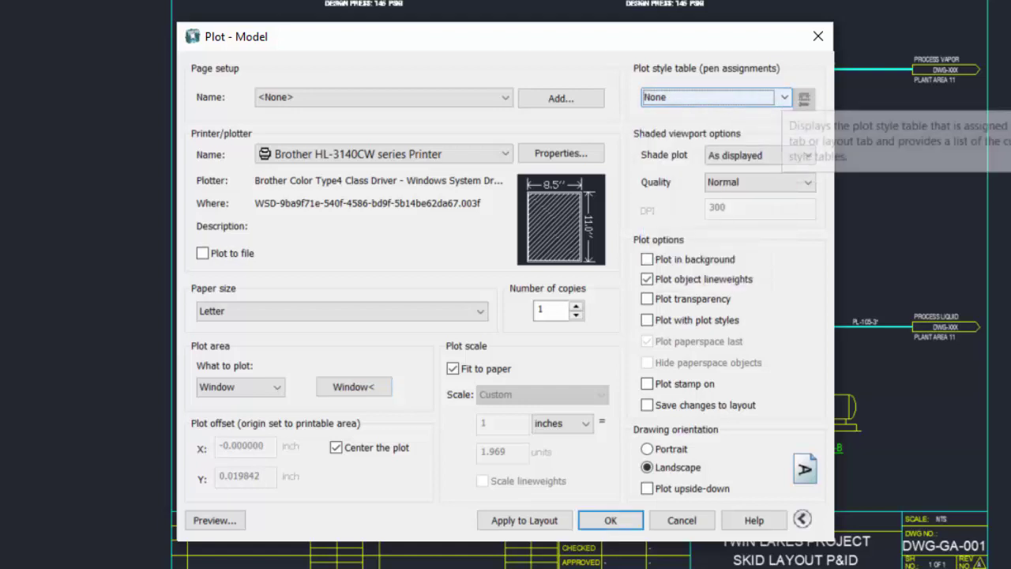
pyautogui.click(783, 97)
pyautogui.click(687, 205)
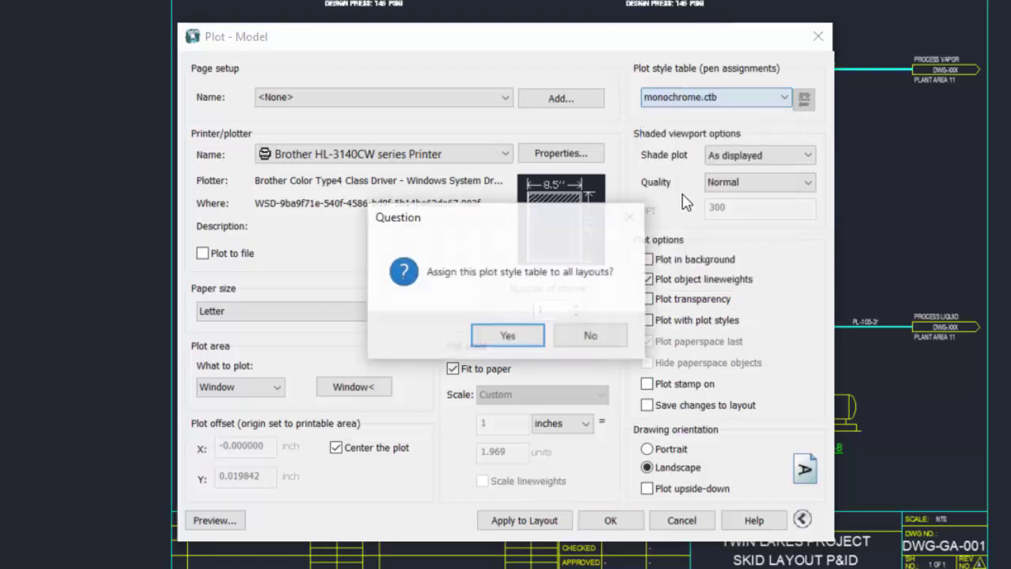
pyautogui.click(485, 339)
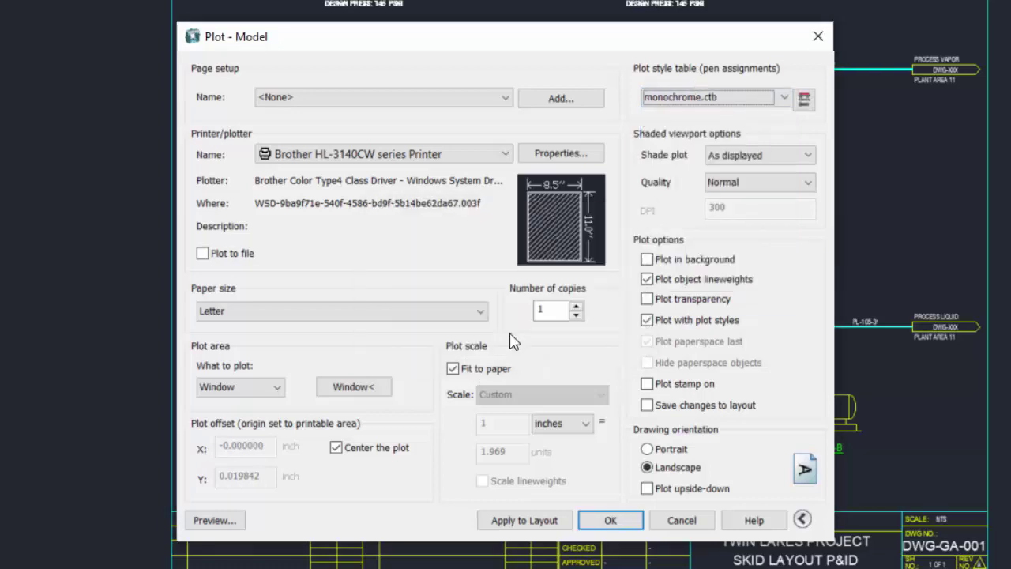
pyautogui.click(508, 522)
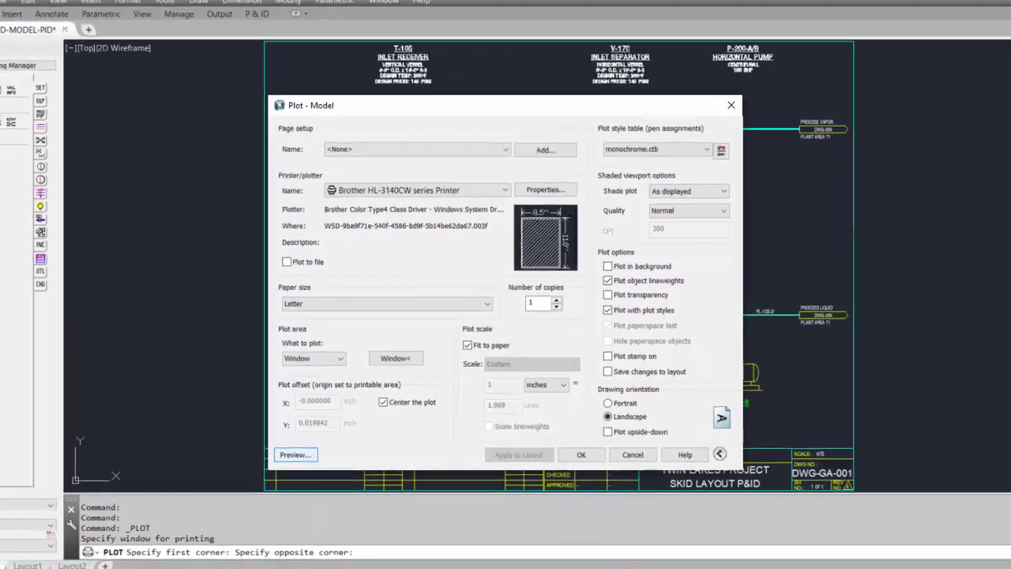
# Preview the P&ID sheet, then print it on the Brother HL-3140CW printer
pyautogui.click(246, 495)
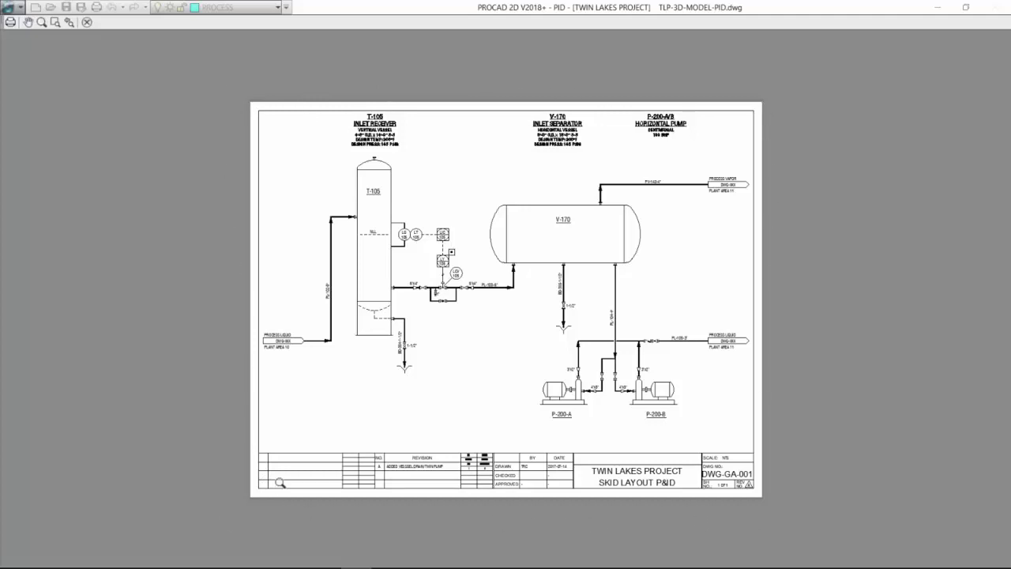
pyautogui.press('Escape')
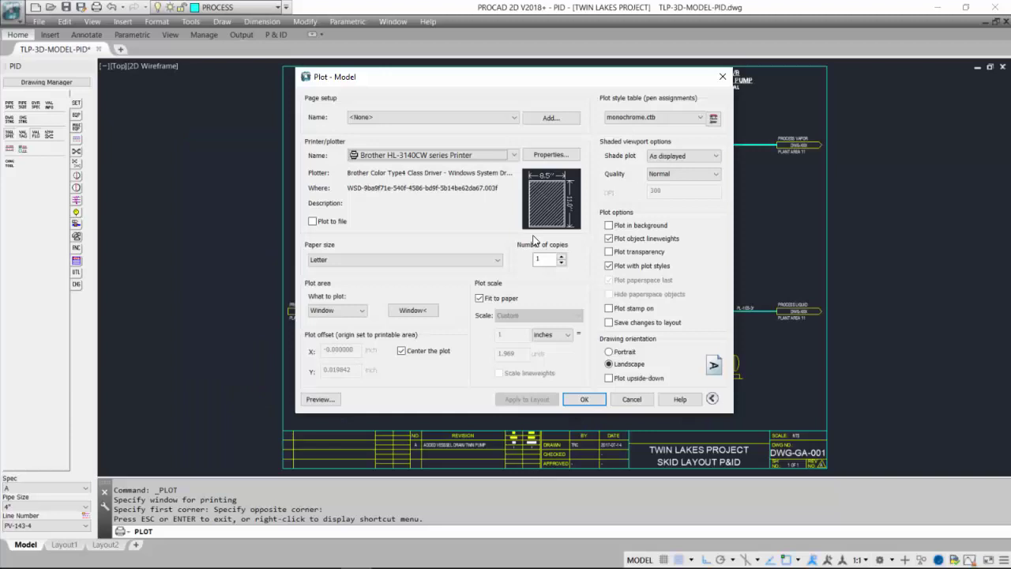
pyautogui.click(583, 401)
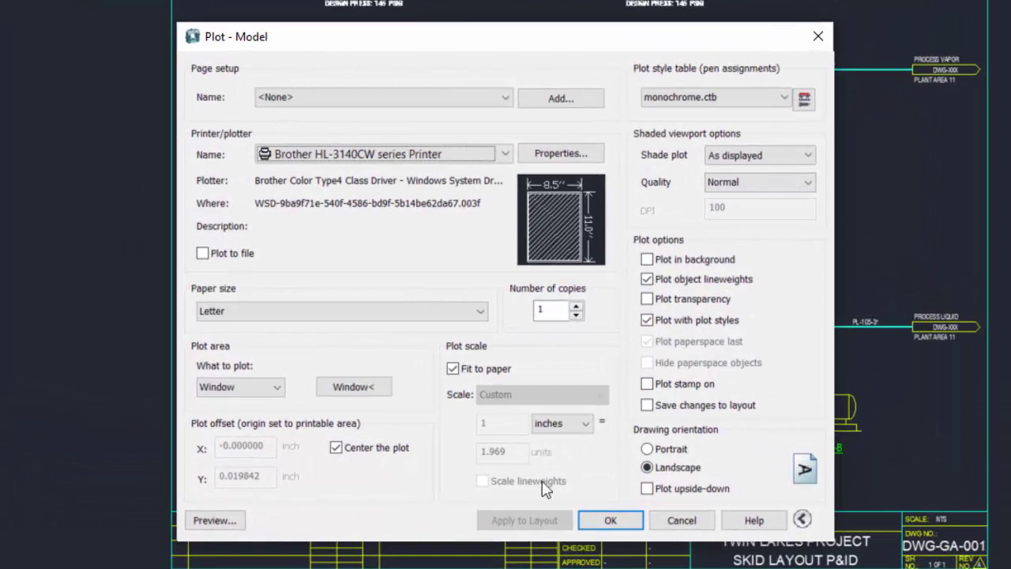
# Switch the plotter to DWG To PDF.pc3 with ANSI B (11.00 x 17.00 Inches) paper, keeping Window
pyautogui.click(462, 156)
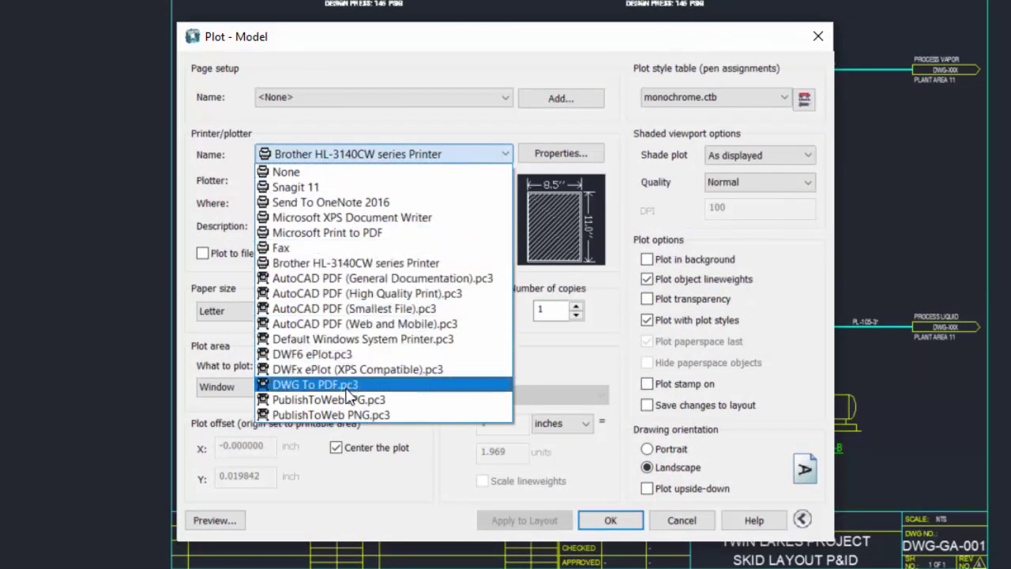
pyautogui.click(315, 384)
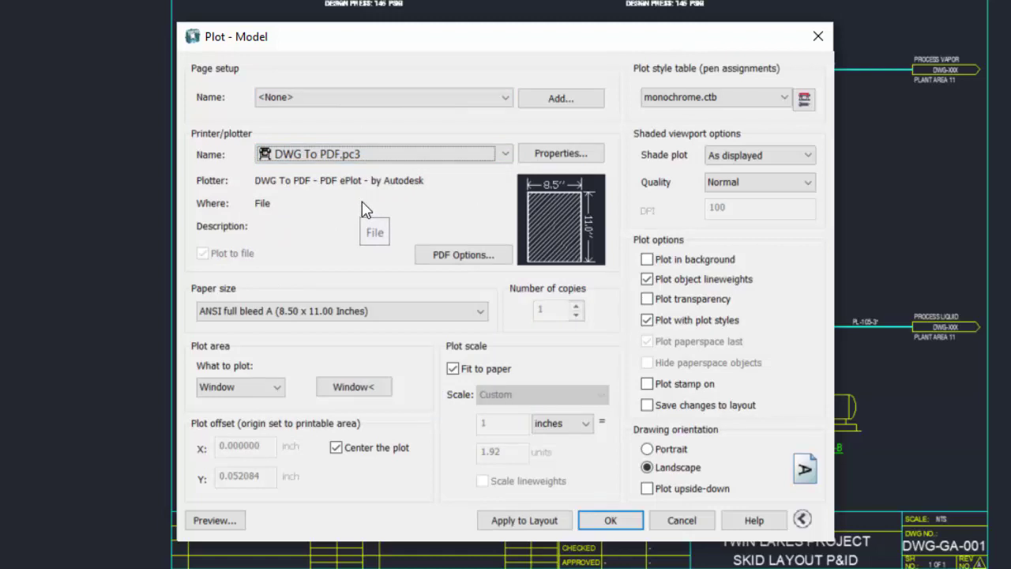
pyautogui.click(356, 311)
pyautogui.scroll(-10, 387, 492)
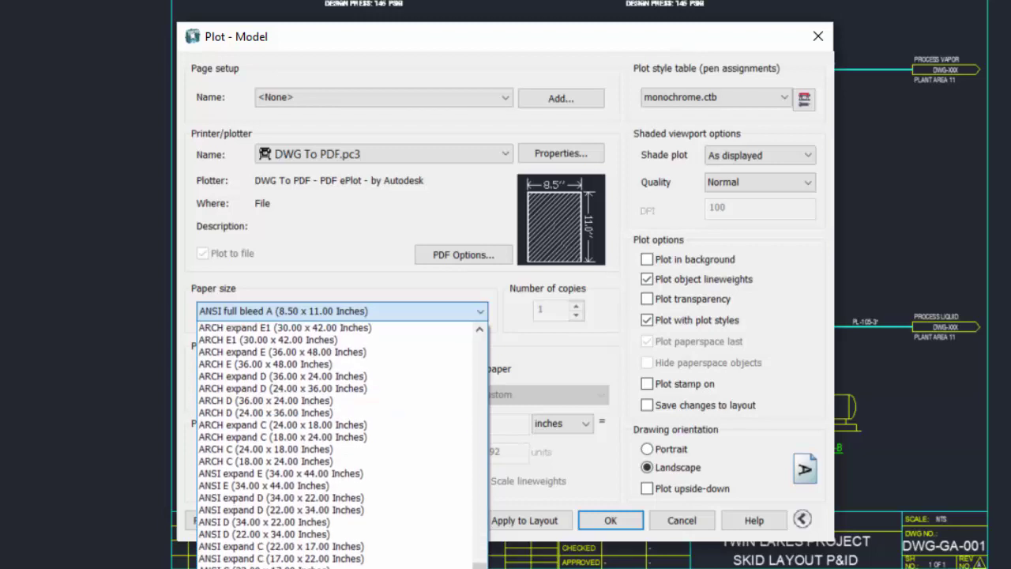
pyautogui.scroll(-2, 316, 513)
pyautogui.click(264, 537)
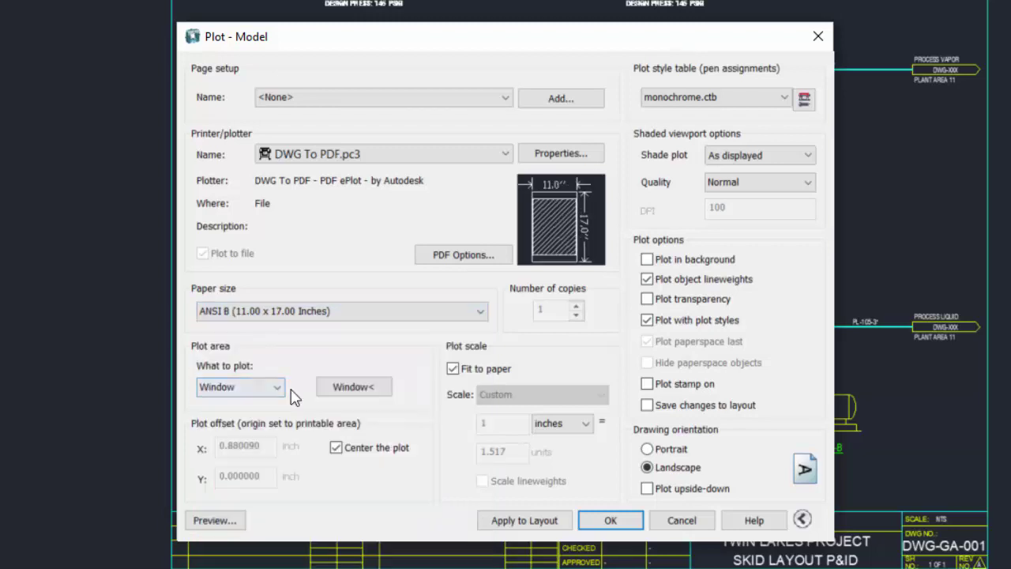
pyautogui.click(250, 390)
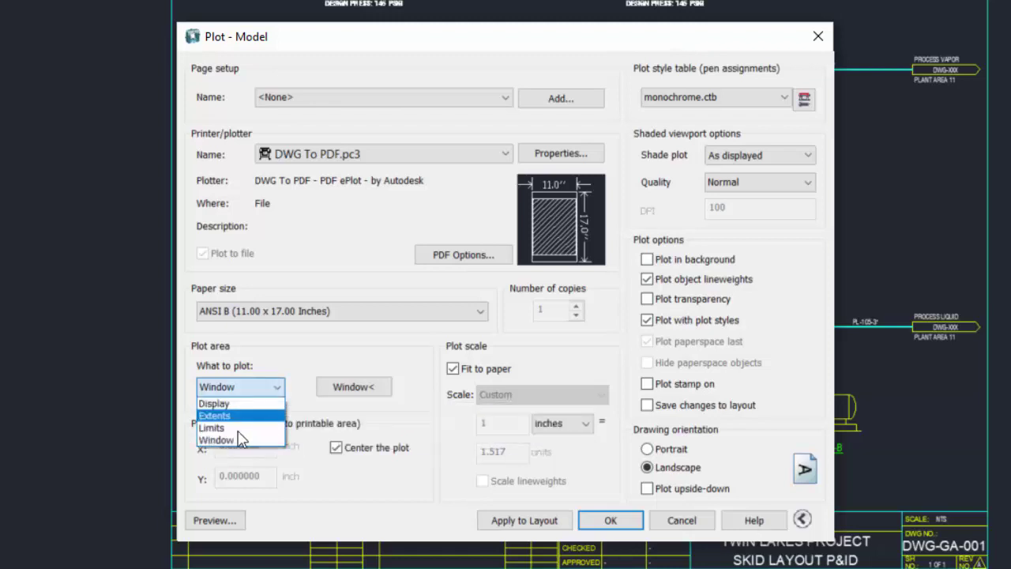
pyautogui.click(237, 439)
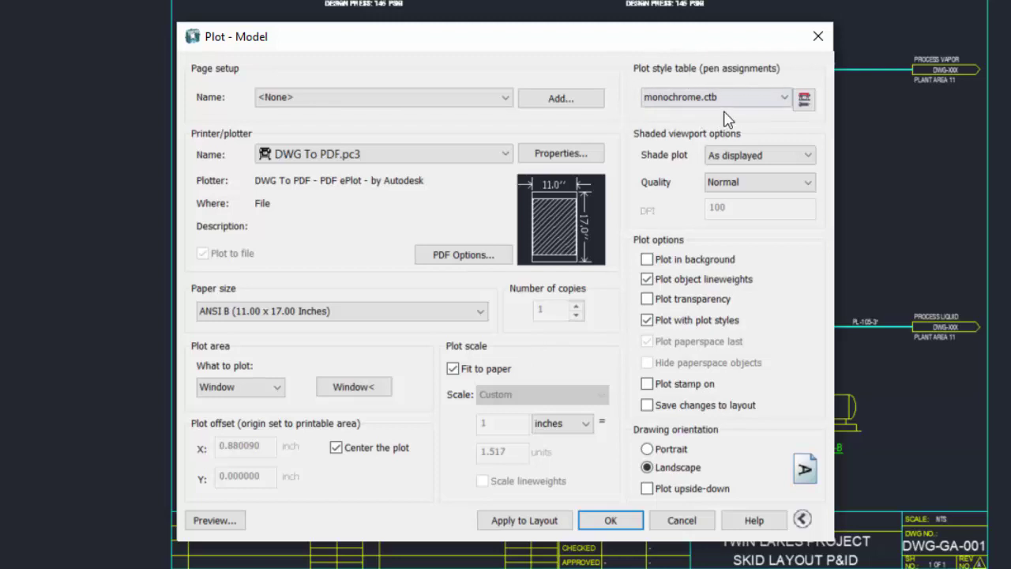
# Apply the PDF plot settings to the layout and preview the PDF output
pyautogui.click(535, 523)
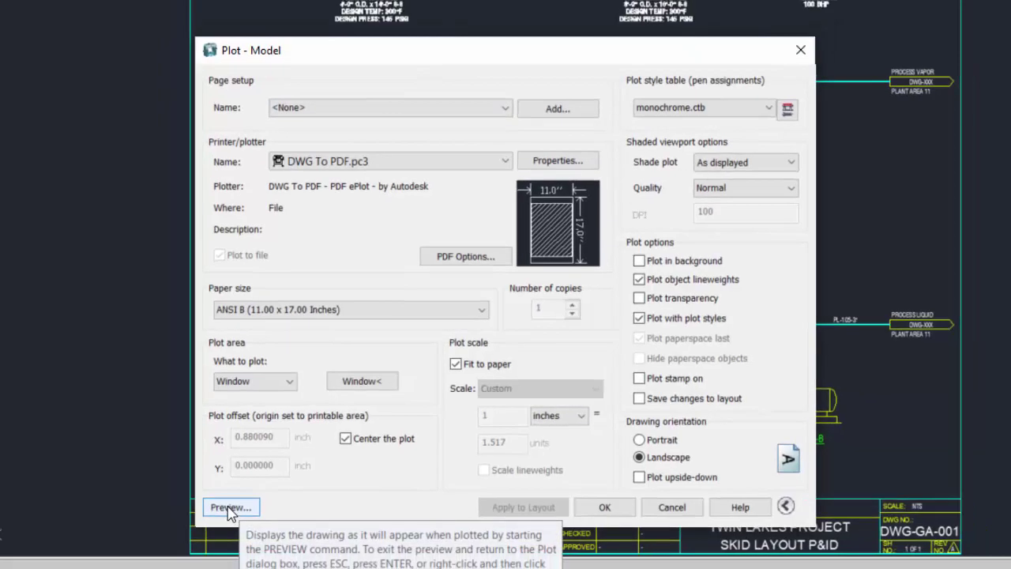
pyautogui.click(215, 520)
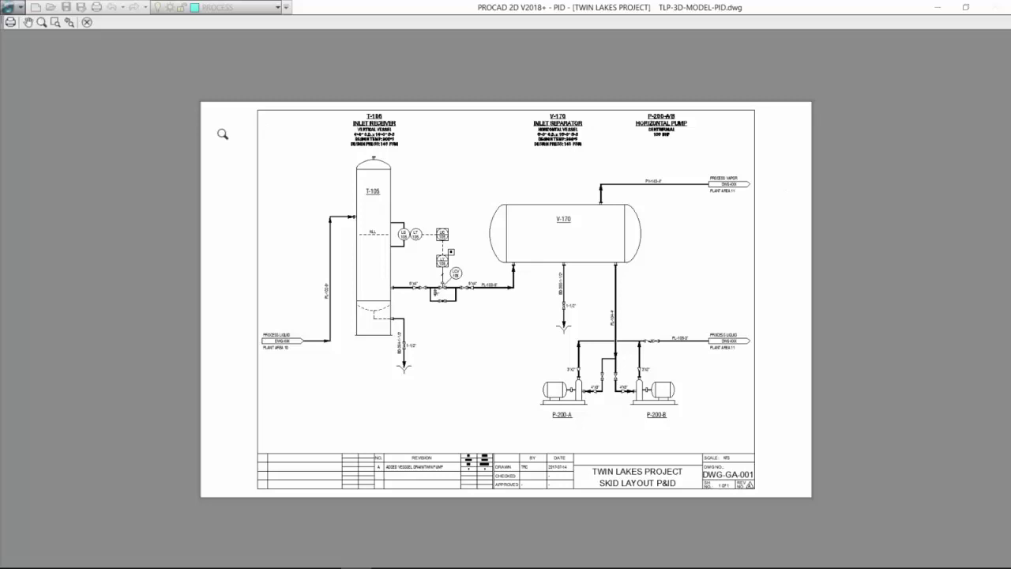
pyautogui.press('Escape')
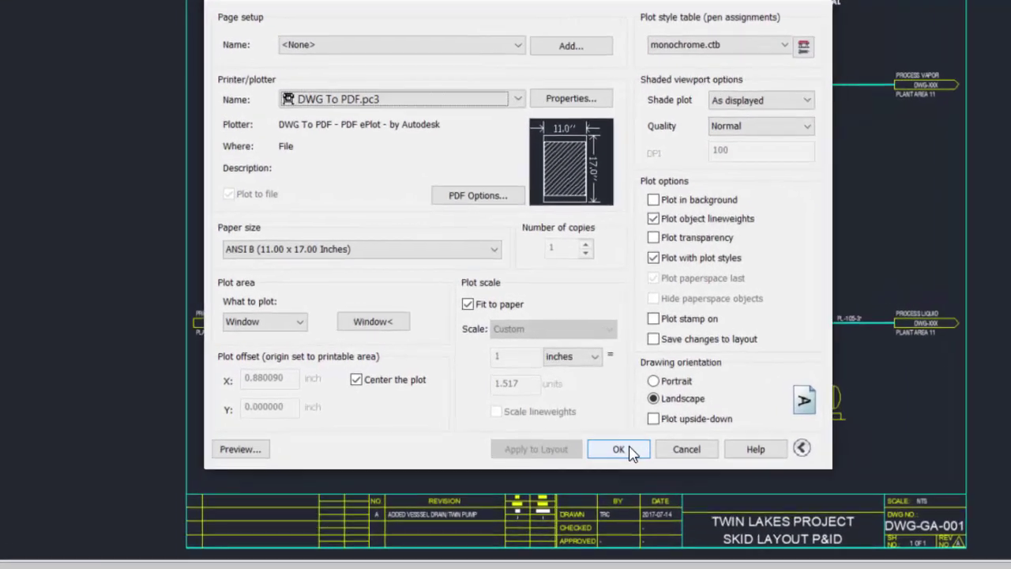
# Save the plot as TLP-3D-MODEL-PID.pdf on the Desktop
pyautogui.click(625, 449)
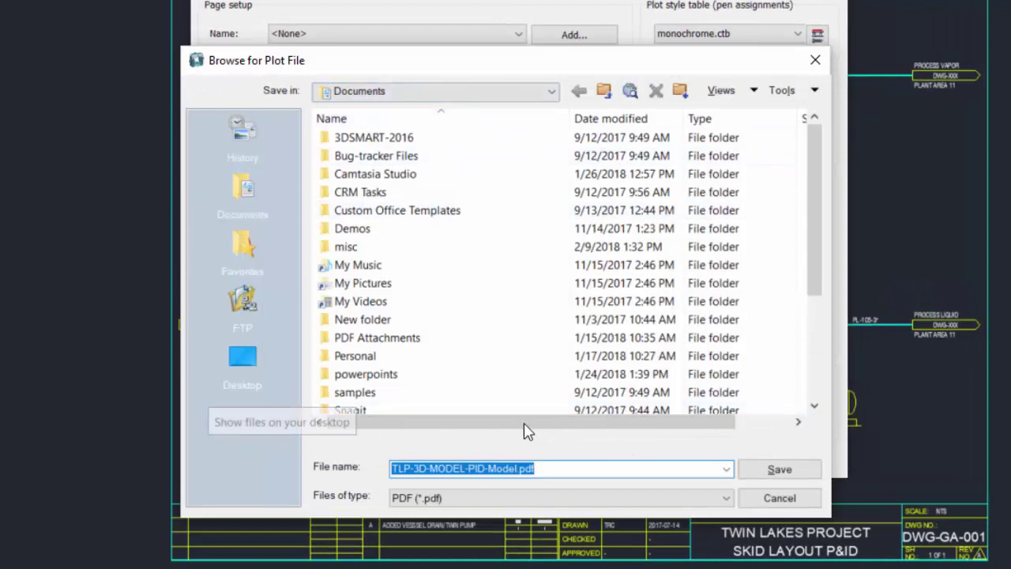
pyautogui.click(243, 357)
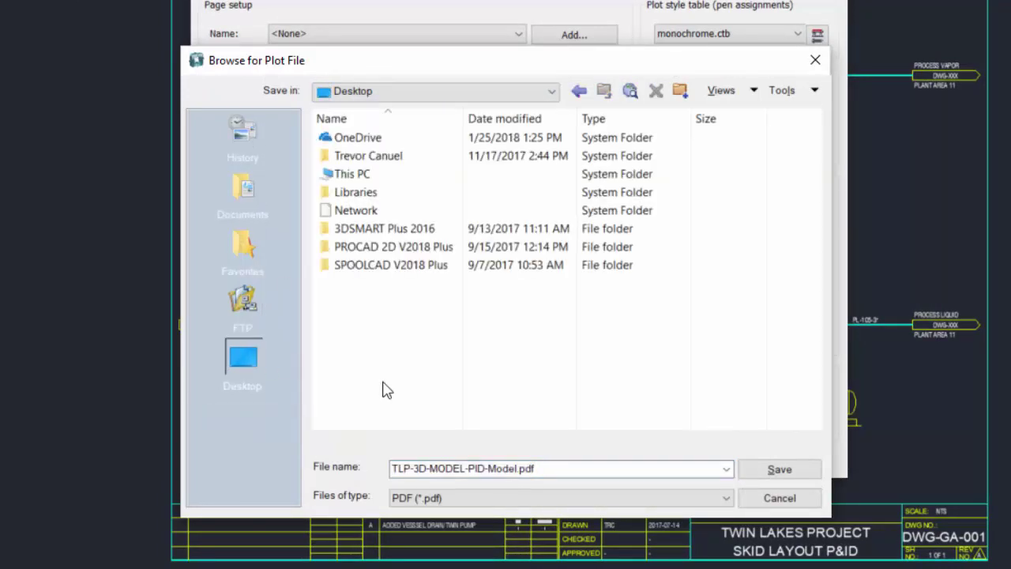
pyautogui.moveTo(534, 468); pyautogui.dragTo(504, 469)
pyautogui.press('BackSpace')
pyautogui.click(780, 474)
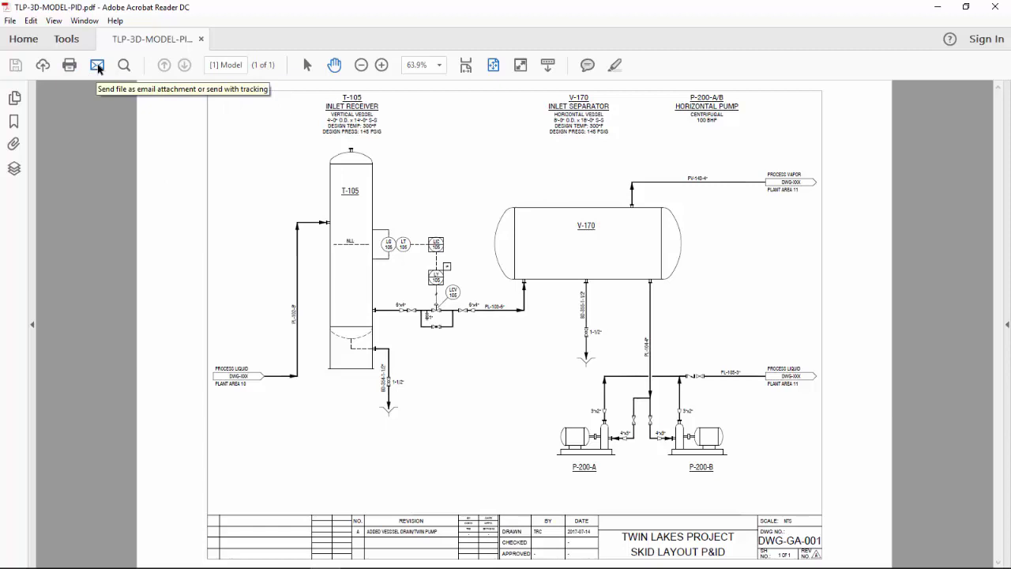
# Close Acrobat Reader after reviewing the monochrome TLP-3D-MODEL-PID.pdf
pyautogui.click(995, 6)
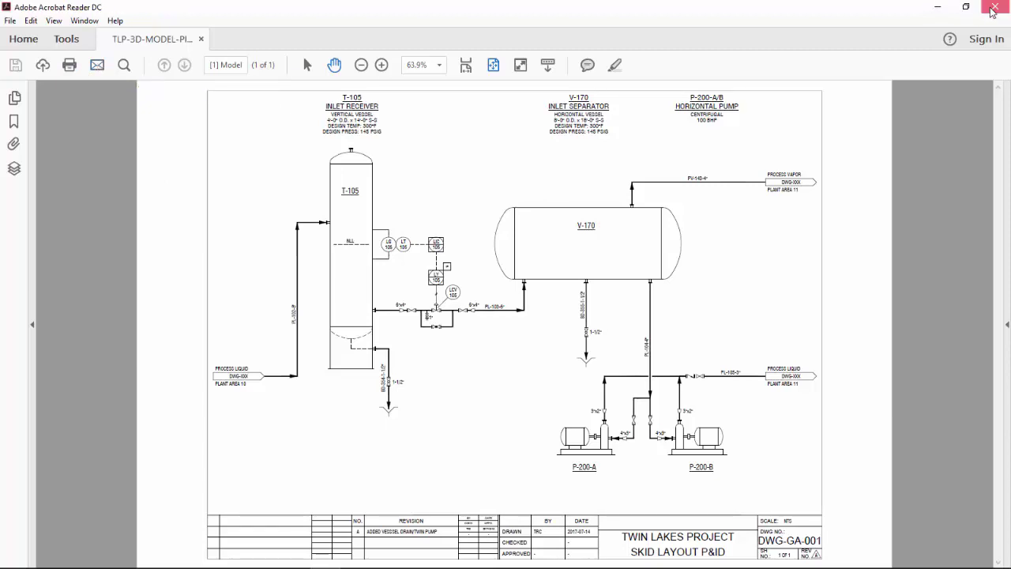